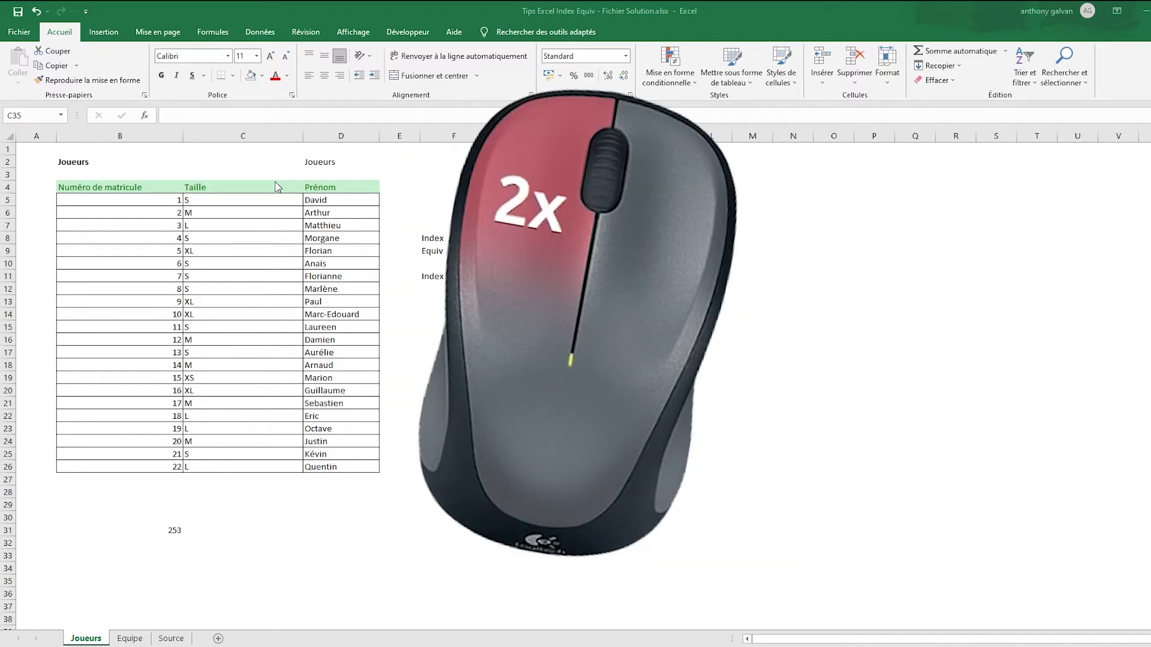
Open the Joueurs title in cell B2 for in-cell editing and close it without changing the text.
{"action": "left_click", "coordinate": [81, 157]}
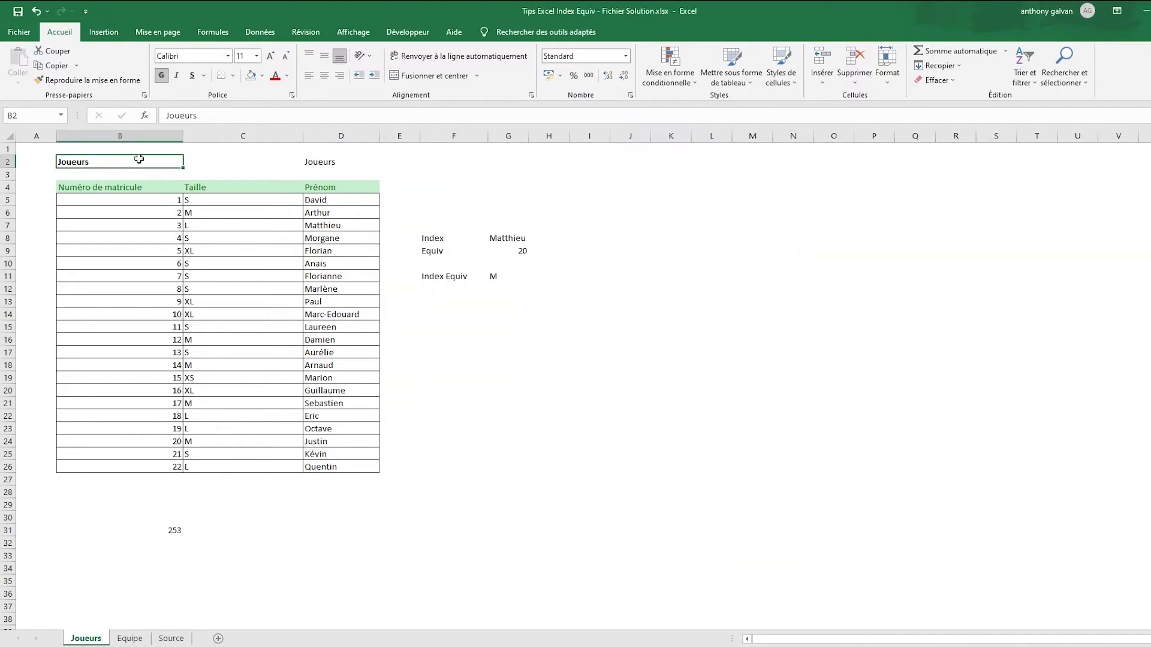
{"action": "double_click", "coordinate": [107, 162]}
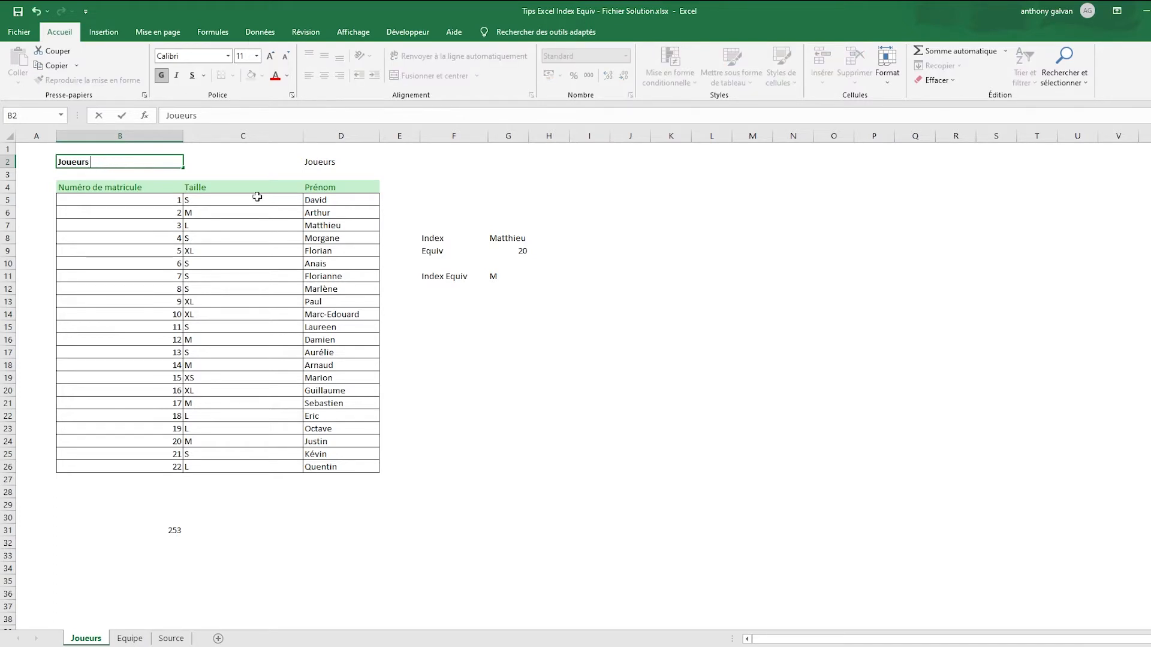
{"action": "key", "text": "Return"}
{"action": "left_click", "coordinate": [103, 163]}
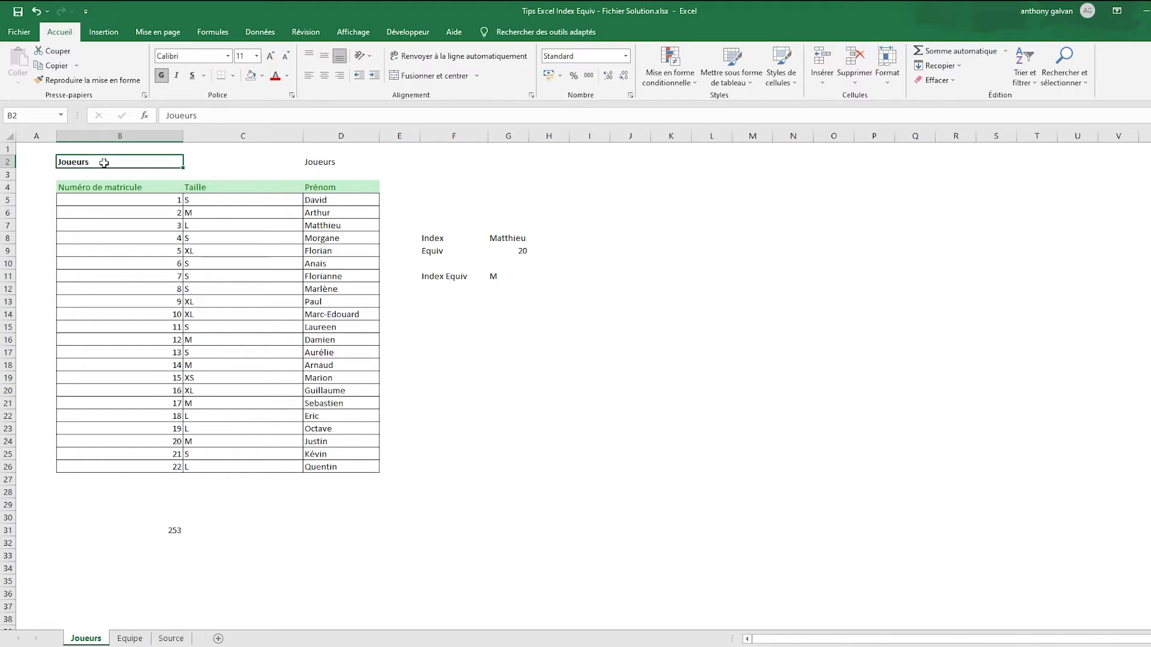
Display the formula of cell D2 inside the cell to check its reference, and leave it without changes.
{"action": "left_click", "coordinate": [376, 162]}
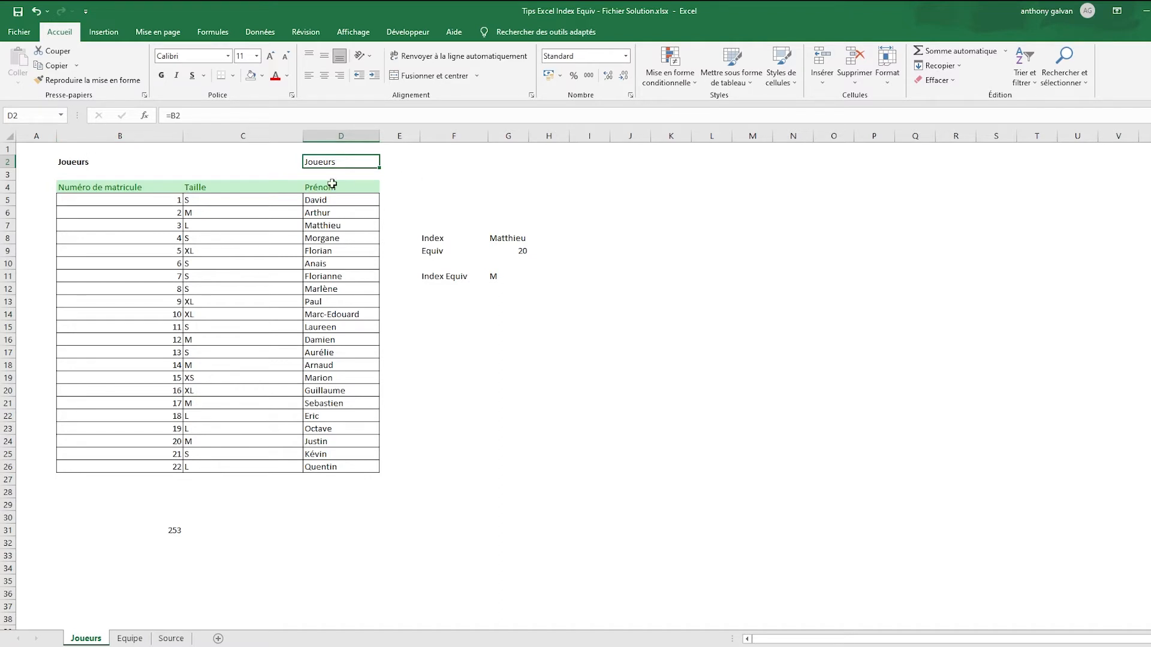
{"action": "double_click", "coordinate": [358, 161]}
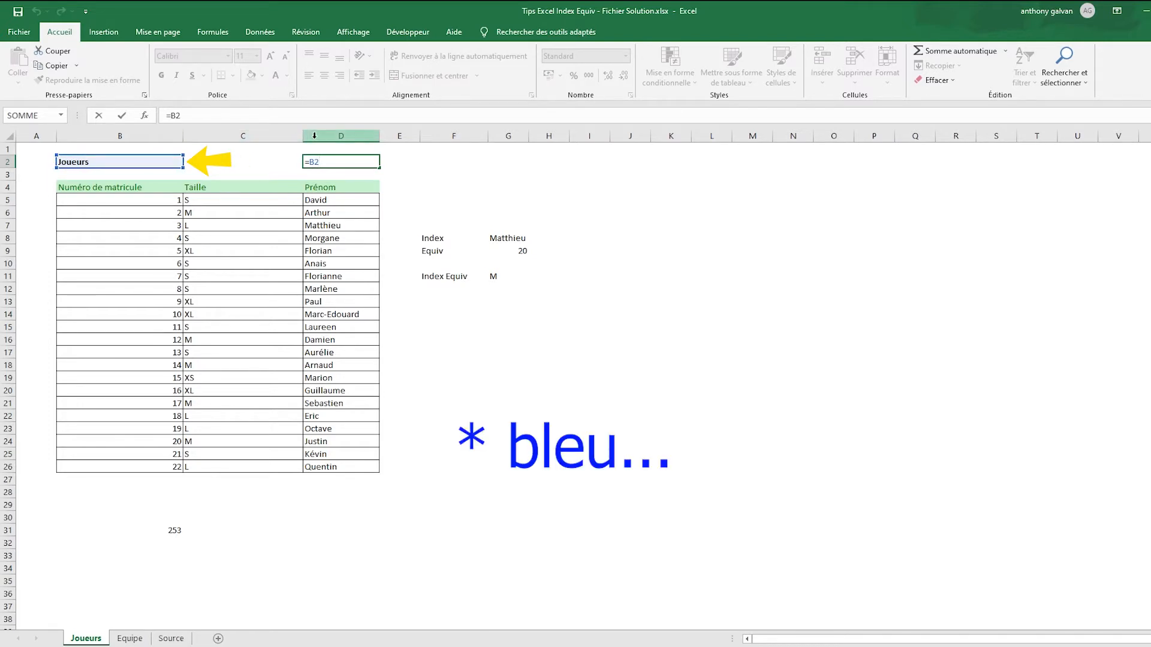
{"action": "key", "text": "Escape"}
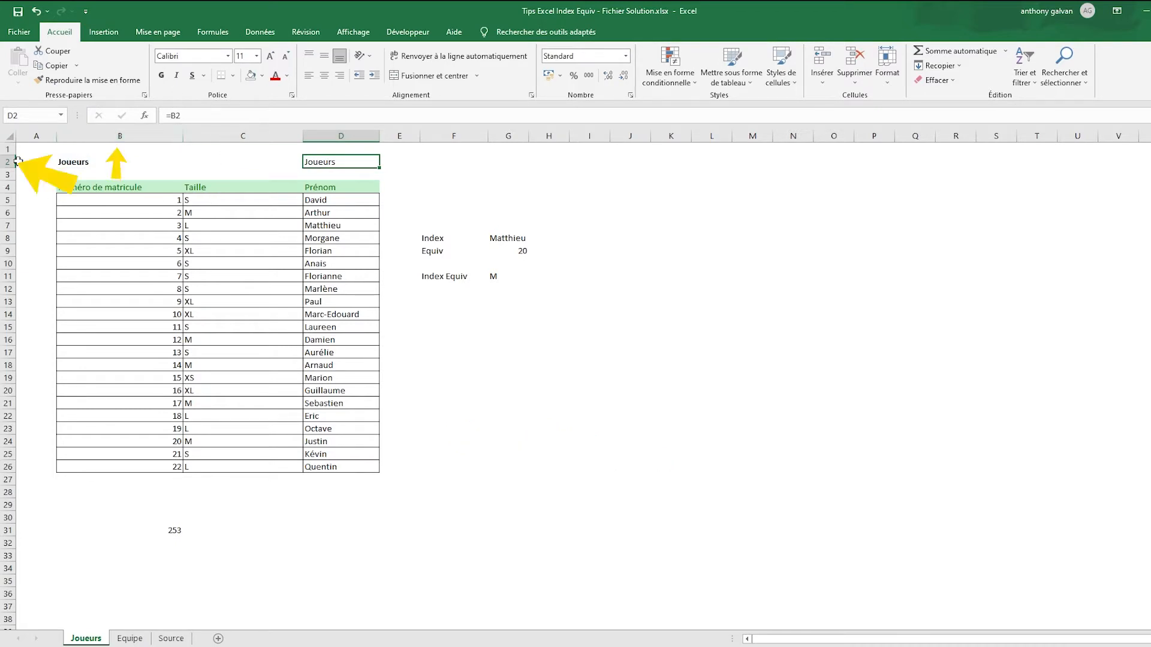
{"action": "left_click", "coordinate": [393, 147]}
{"action": "left_click", "coordinate": [367, 160]}
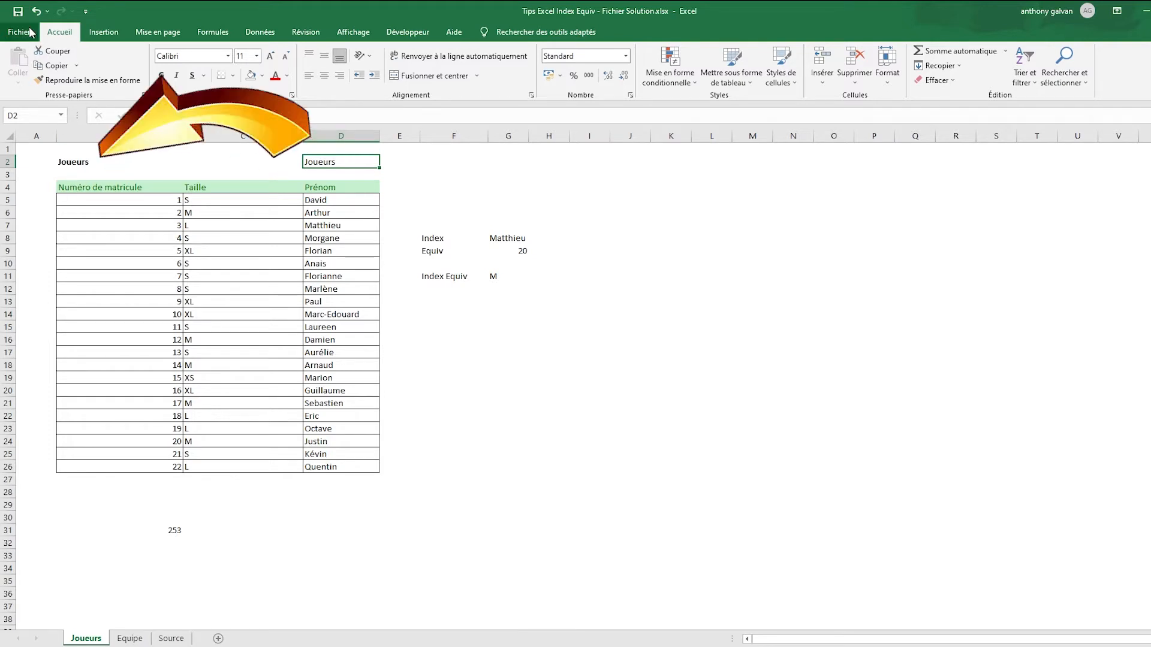
Turn off the advanced editing option "Modification directe" and apply the new settings.
{"action": "left_click", "coordinate": [11, 36]}
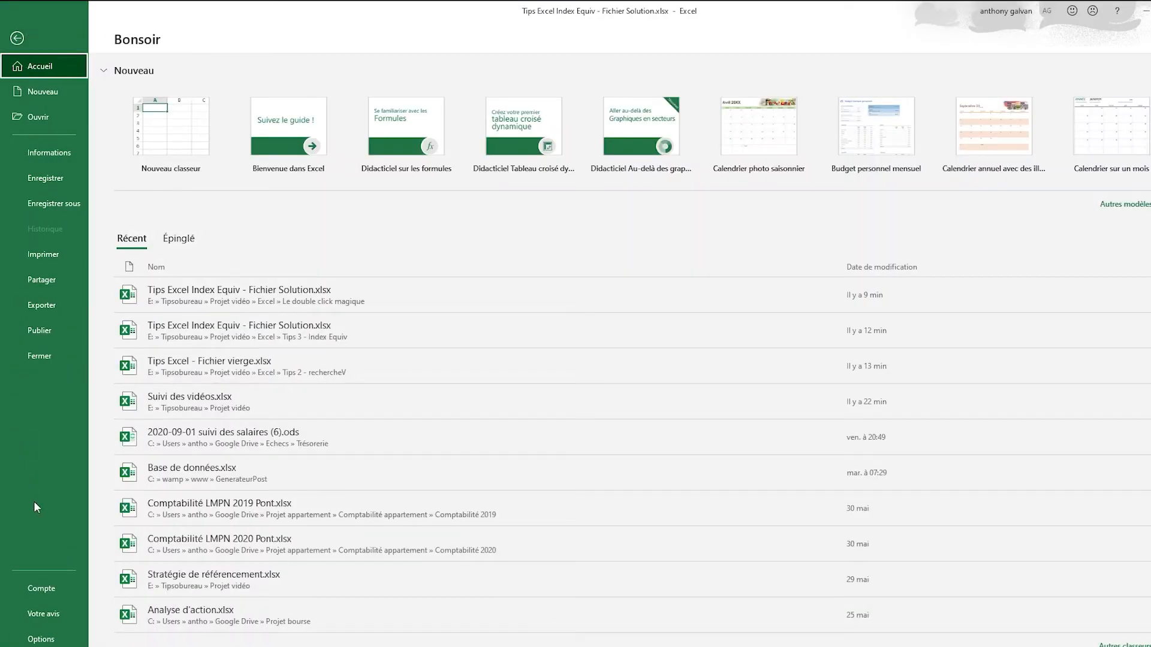
{"action": "left_click", "coordinate": [48, 640]}
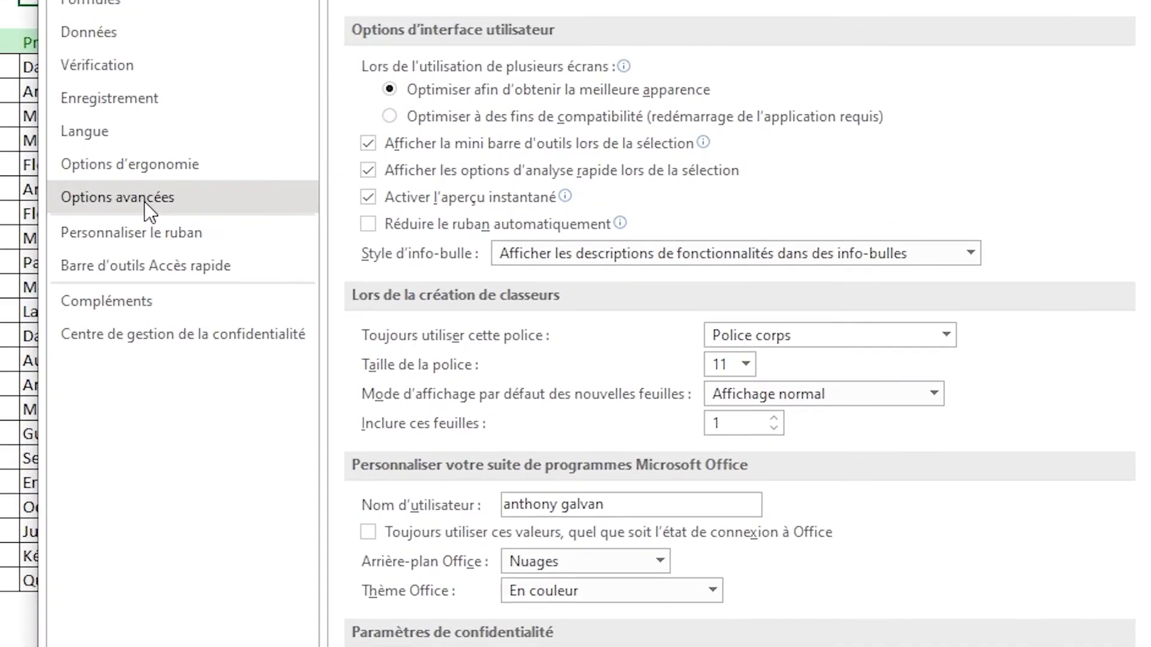
{"action": "left_click", "coordinate": [394, 271]}
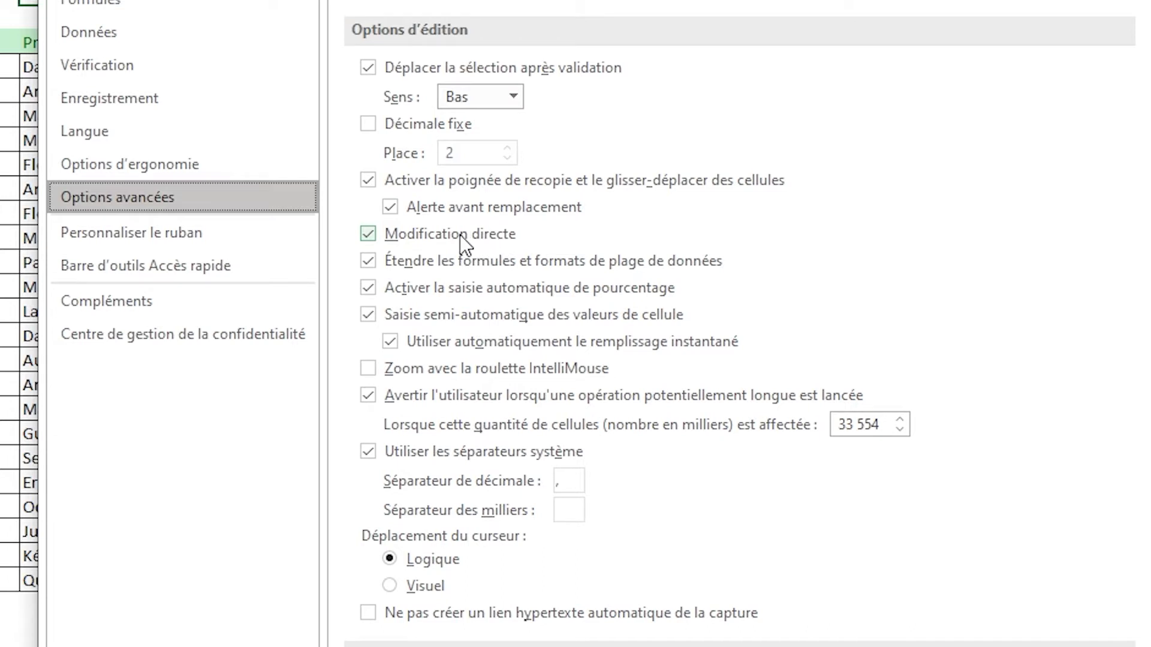
{"action": "left_click", "coordinate": [376, 235]}
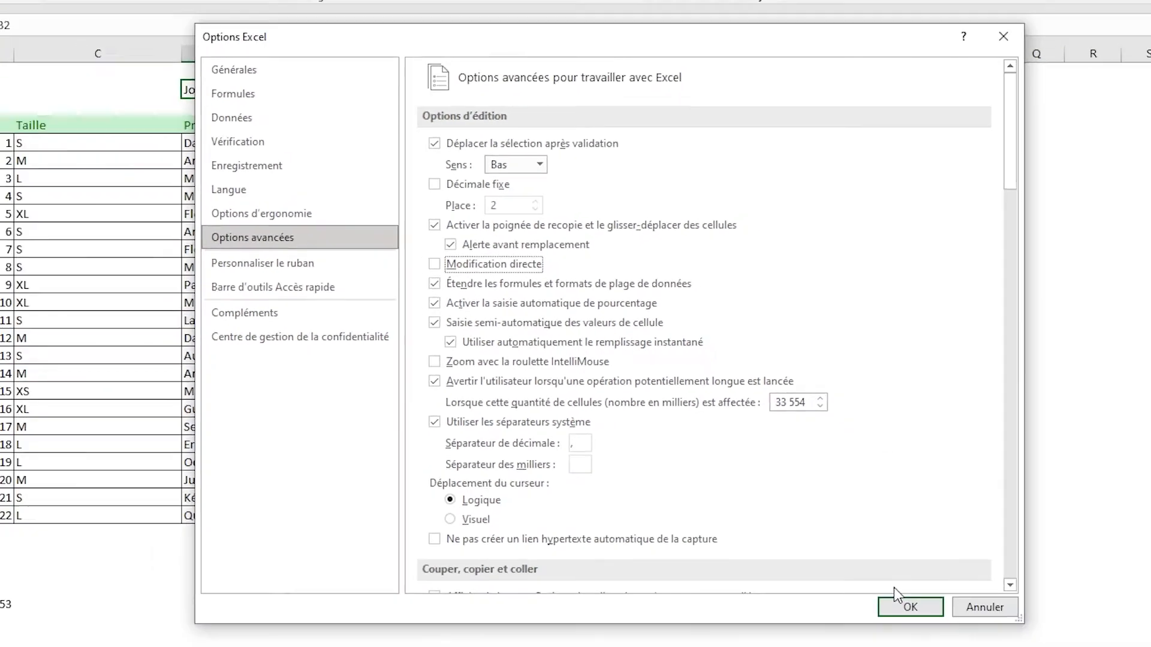
{"action": "left_click", "coordinate": [904, 606]}
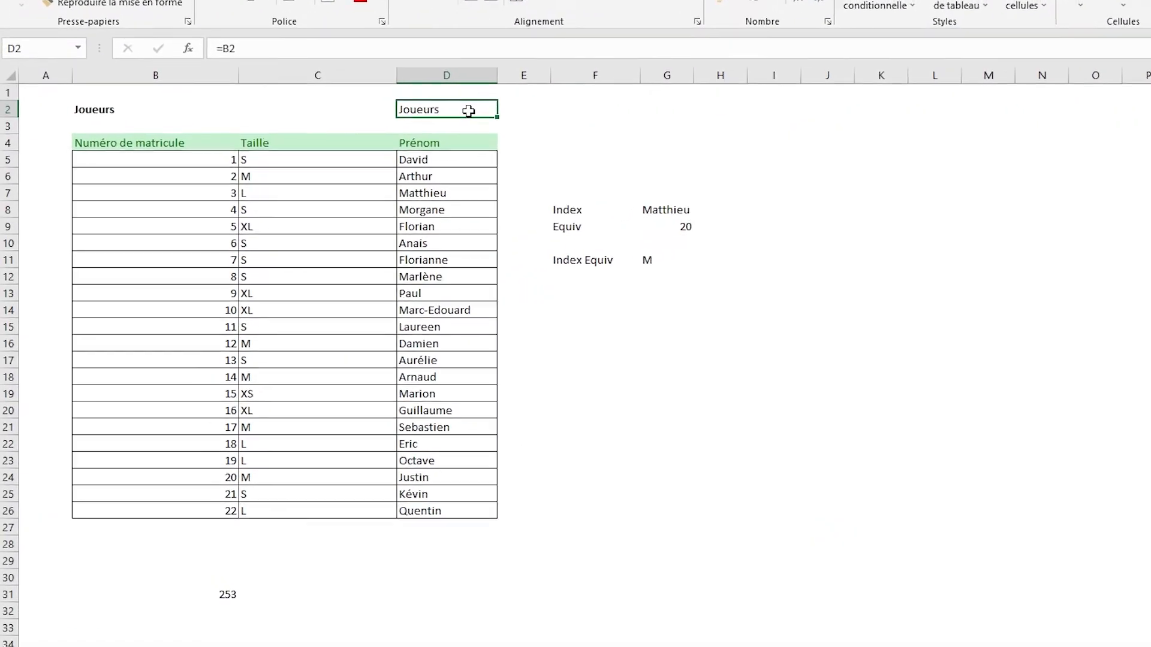
Trace the formula in cell D2 straight to its source cell B2, and repeat the jump from D2.
{"action": "double_click", "coordinate": [473, 107]}
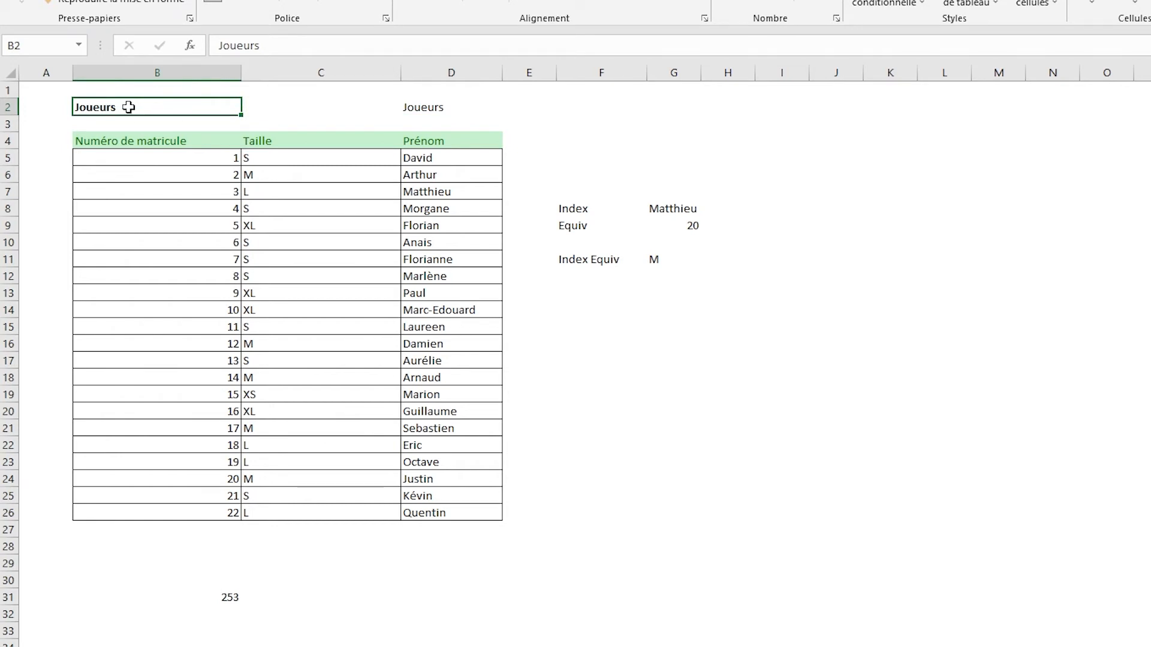
{"action": "left_click", "coordinate": [440, 108]}
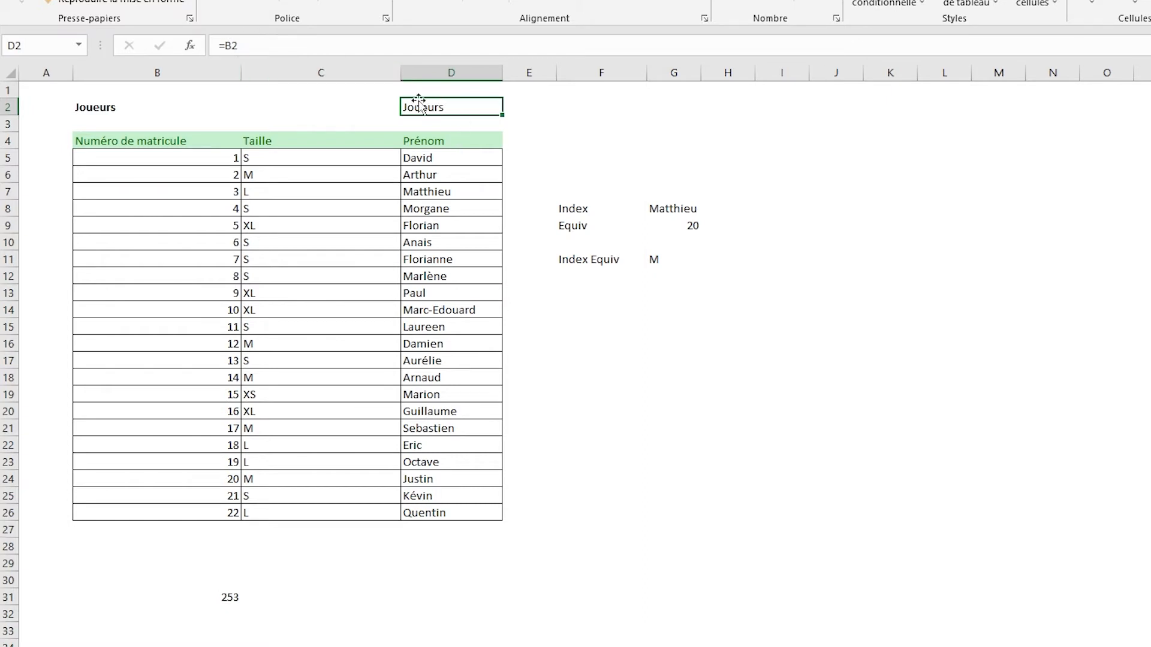
{"action": "double_click", "coordinate": [435, 108]}
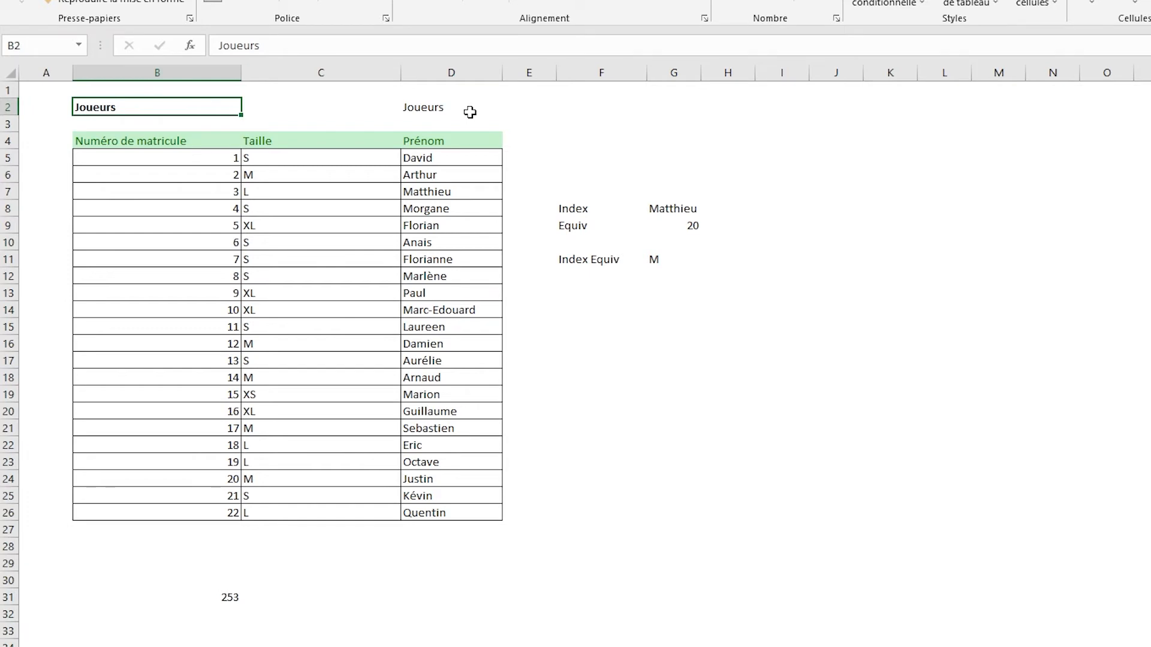
Trace the SOMME formula in cell B31 to its source range B5:B26, and clear the range selection.
{"action": "left_click", "coordinate": [202, 600]}
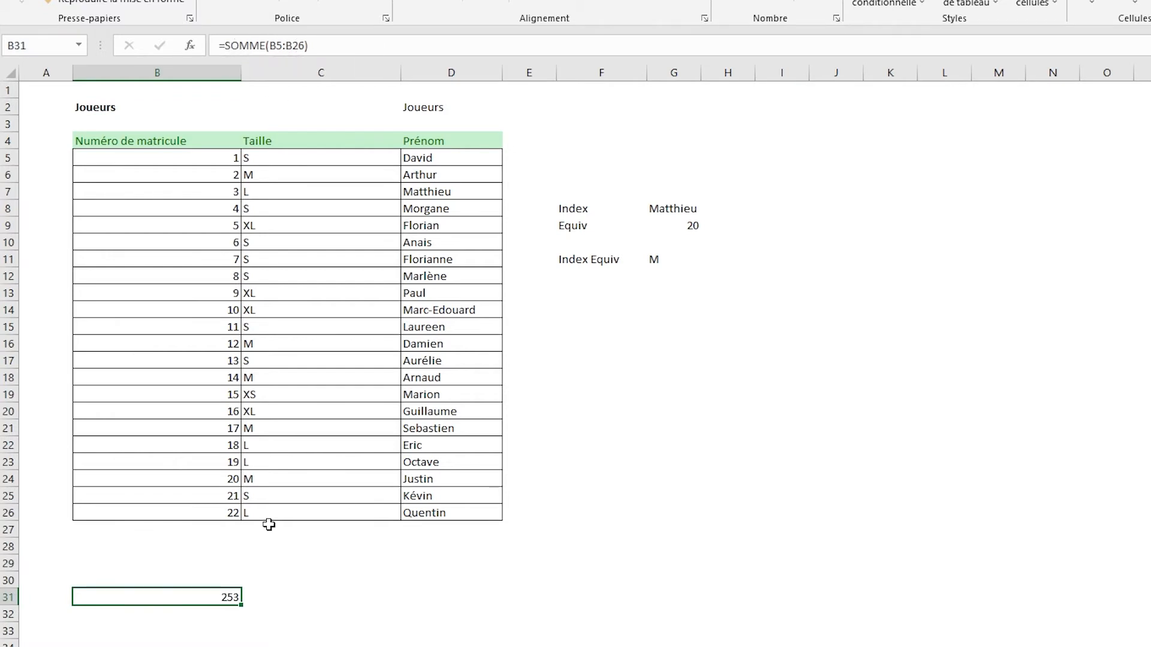
{"action": "double_click", "coordinate": [230, 598]}
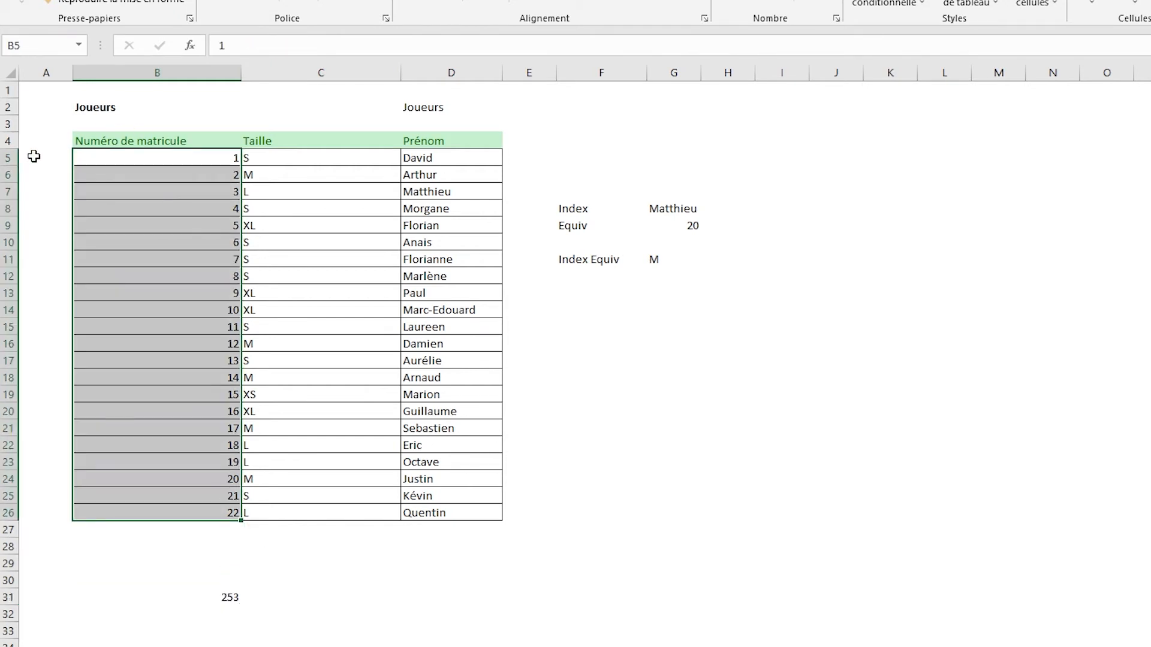
{"action": "left_click", "coordinate": [998, 361]}
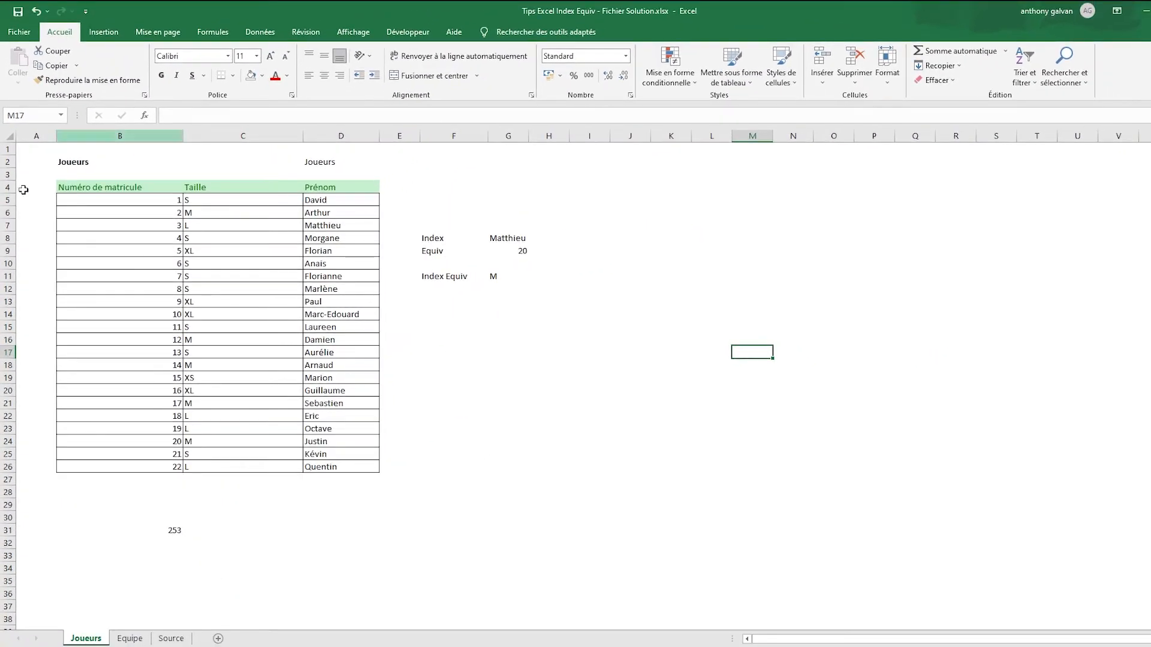
Trace the INDEX/EQUIV formula in cell D4 of the Equipe sheet to its source range on the Joueurs sheet.
{"action": "left_click", "coordinate": [130, 638]}
{"action": "left_click", "coordinate": [262, 417]}
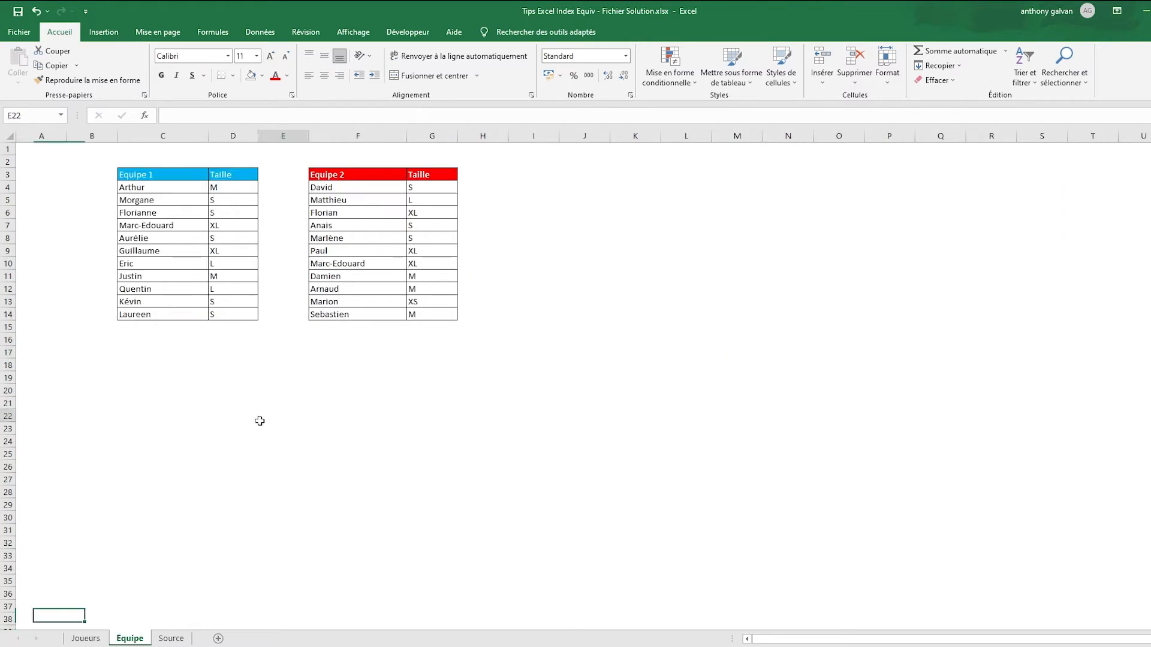
{"action": "left_click", "coordinate": [227, 183]}
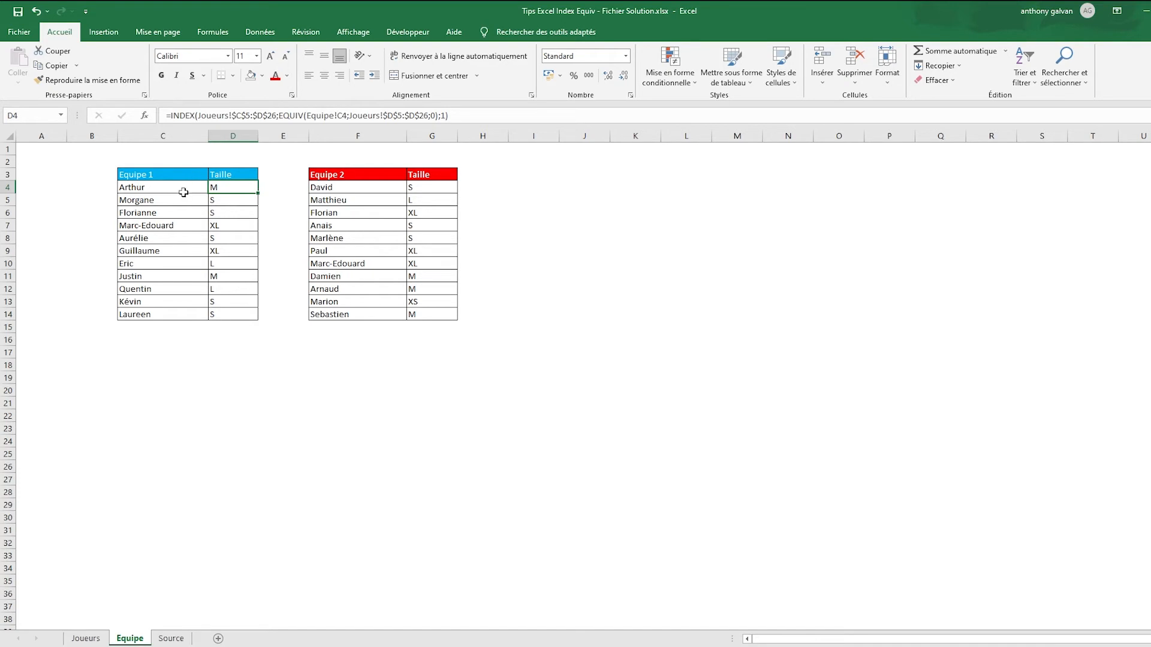
{"action": "key", "text": "ctrl+Page_Up"}
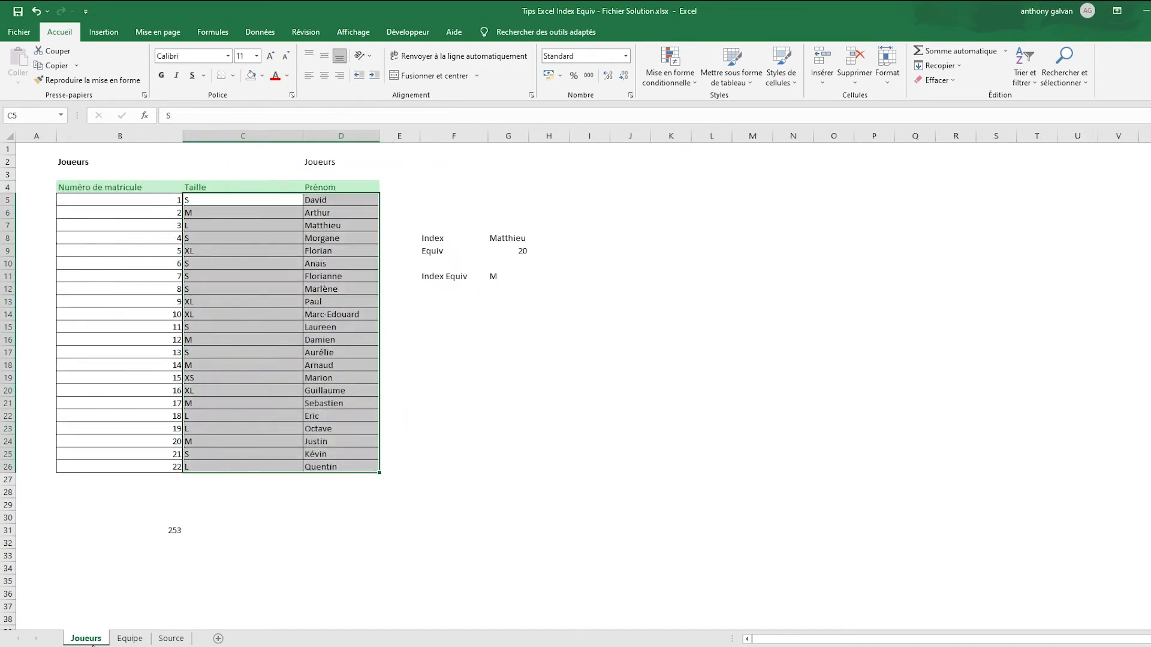
{"action": "left_click", "coordinate": [250, 213]}
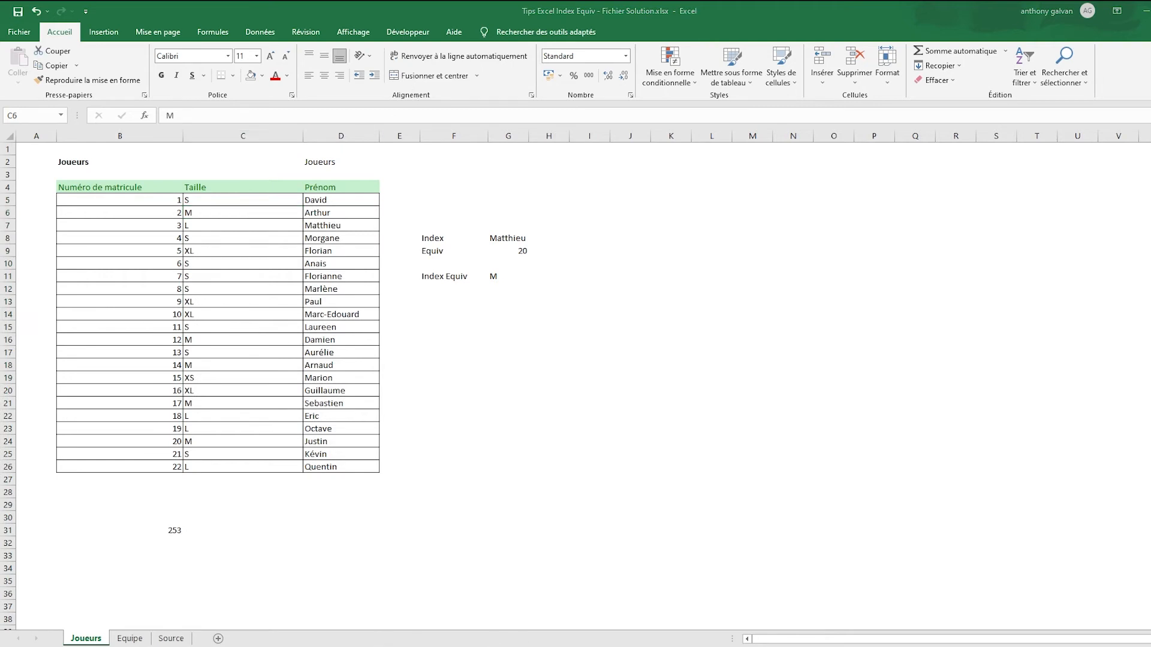
Switch to the Suivi des vidéos.xlsx workbook and trace the external link in Feuil1 cell C5 to cell B2 of the Joueurs sheet.
{"action": "mouse_move", "coordinate": [516, 644]}
{"action": "left_click", "coordinate": [330, 608]}
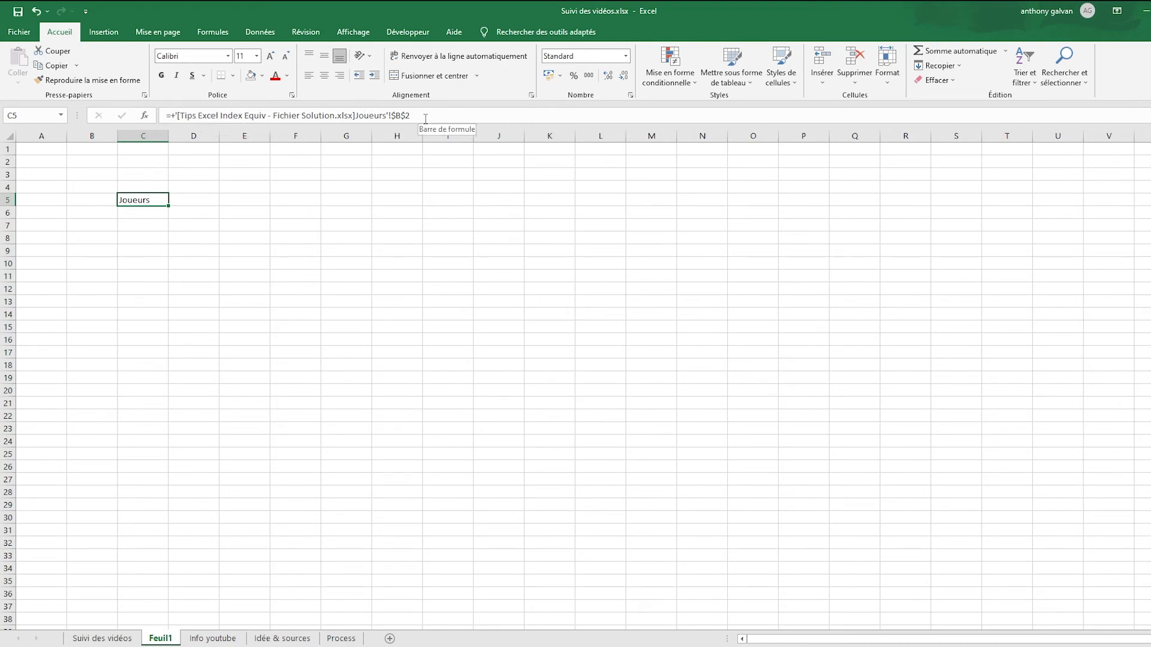
{"action": "key", "text": "alt+Tab"}
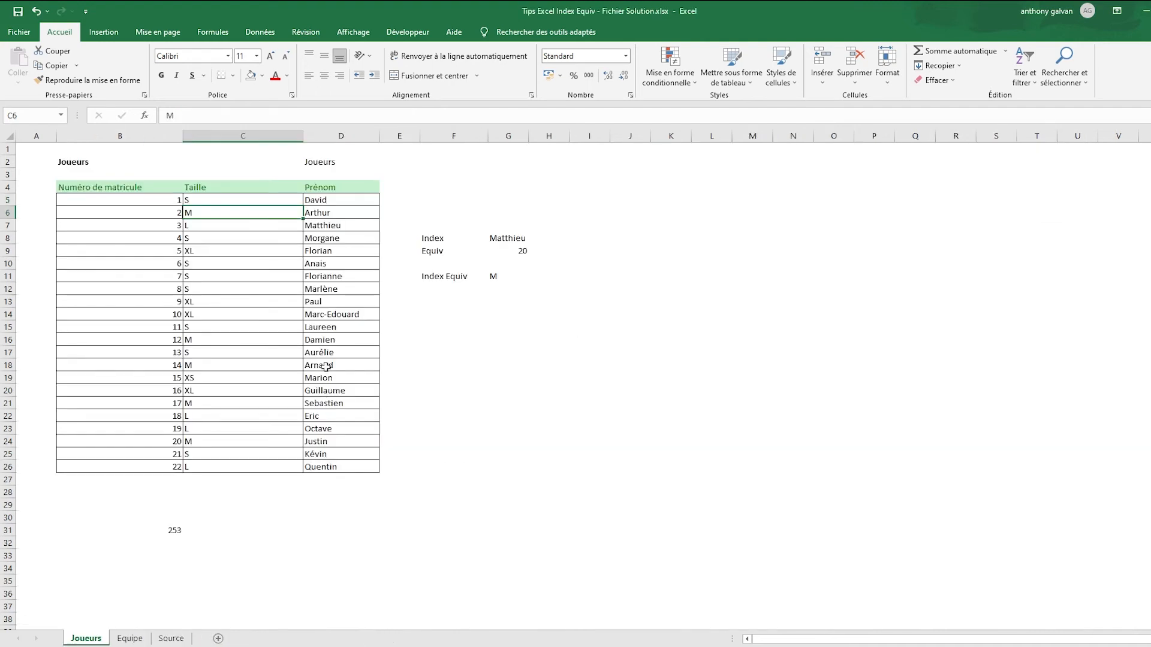
{"action": "left_click", "coordinate": [96, 162]}
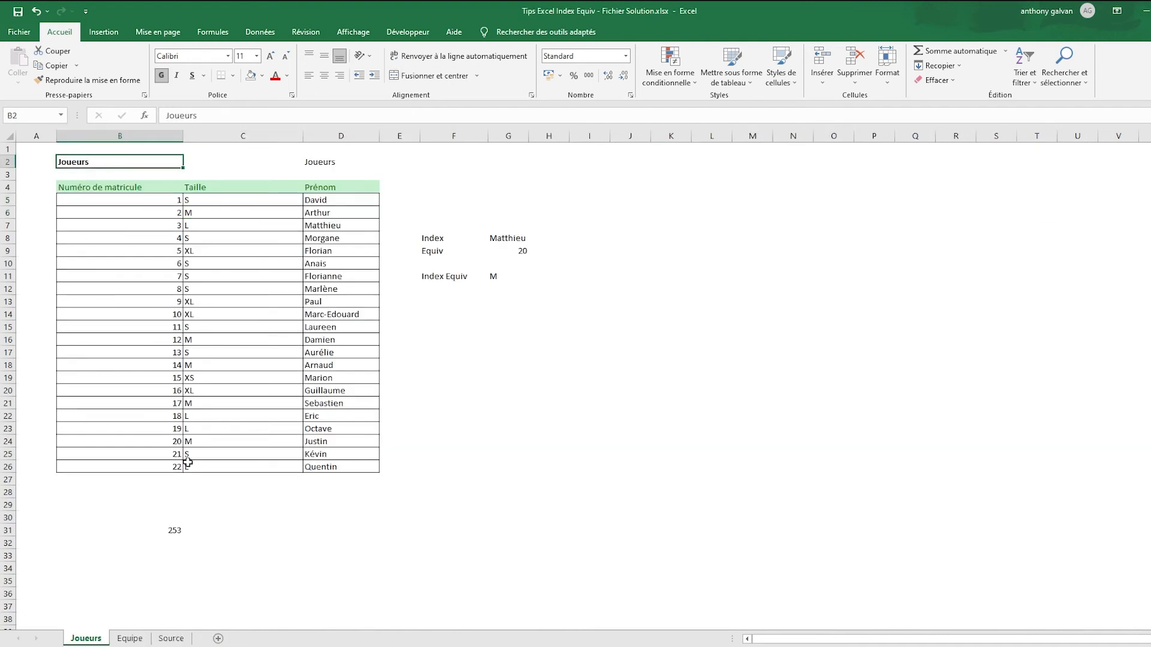
{"action": "key", "text": "Return"}
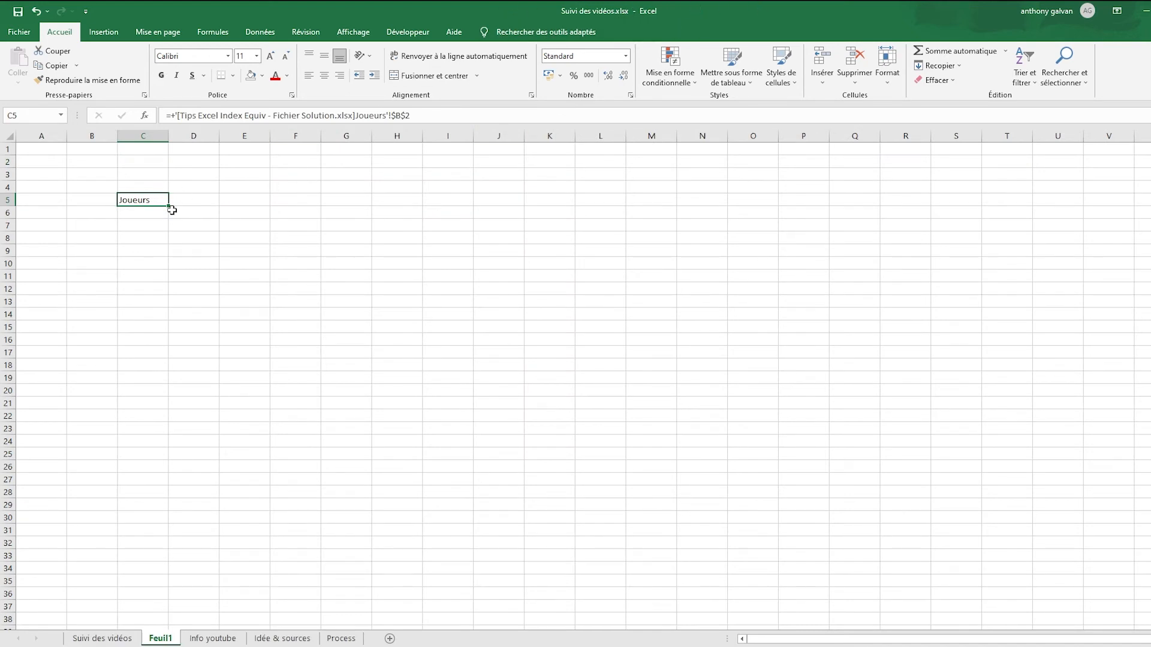
{"action": "key", "text": "alt+Tab"}
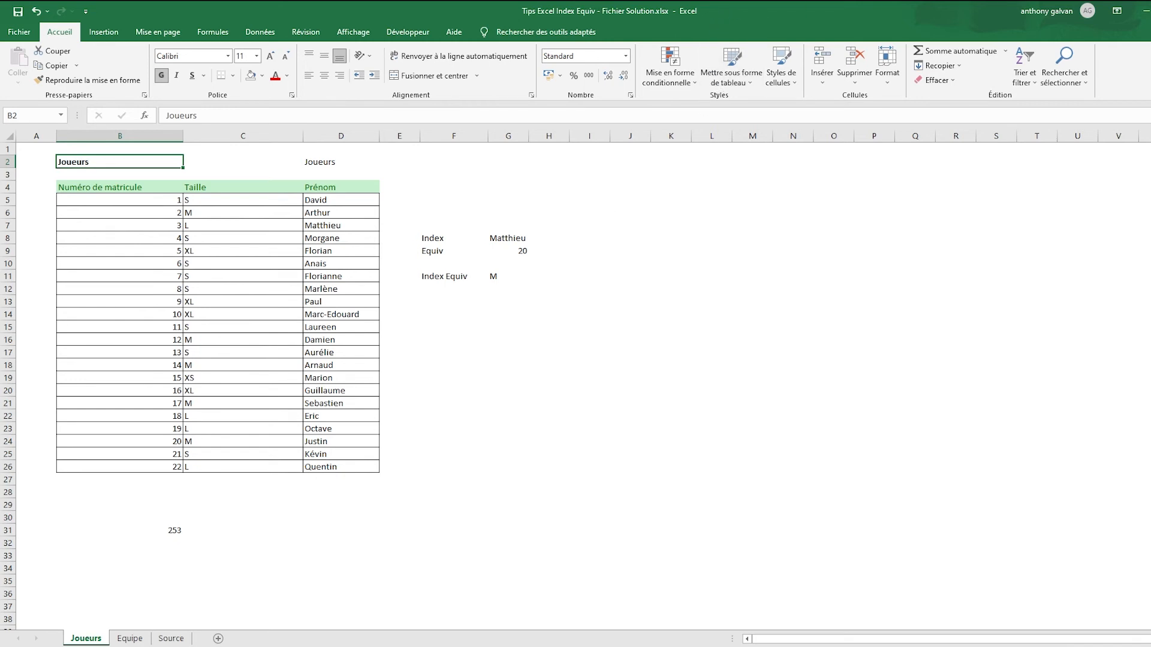
Close the Fichier Solution workbook, saving its changes, and reopen it by following the external link in cell C5 of Suivi des vidéos.xlsx.
{"action": "key", "text": "alt+F4"}
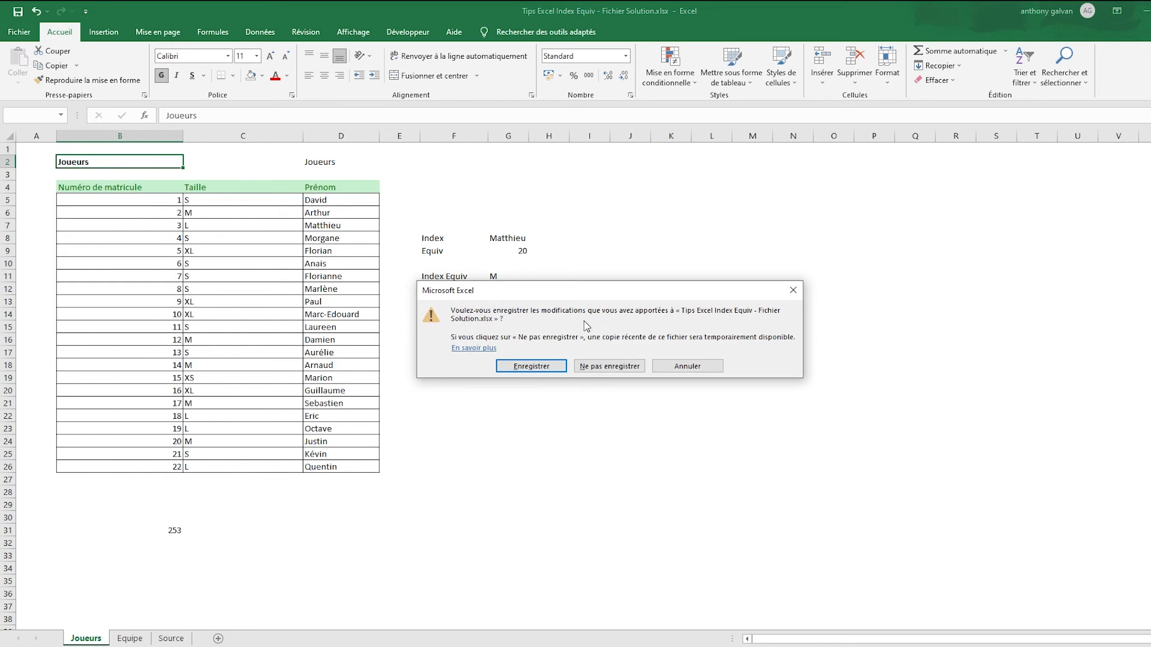
{"action": "left_click", "coordinate": [539, 365]}
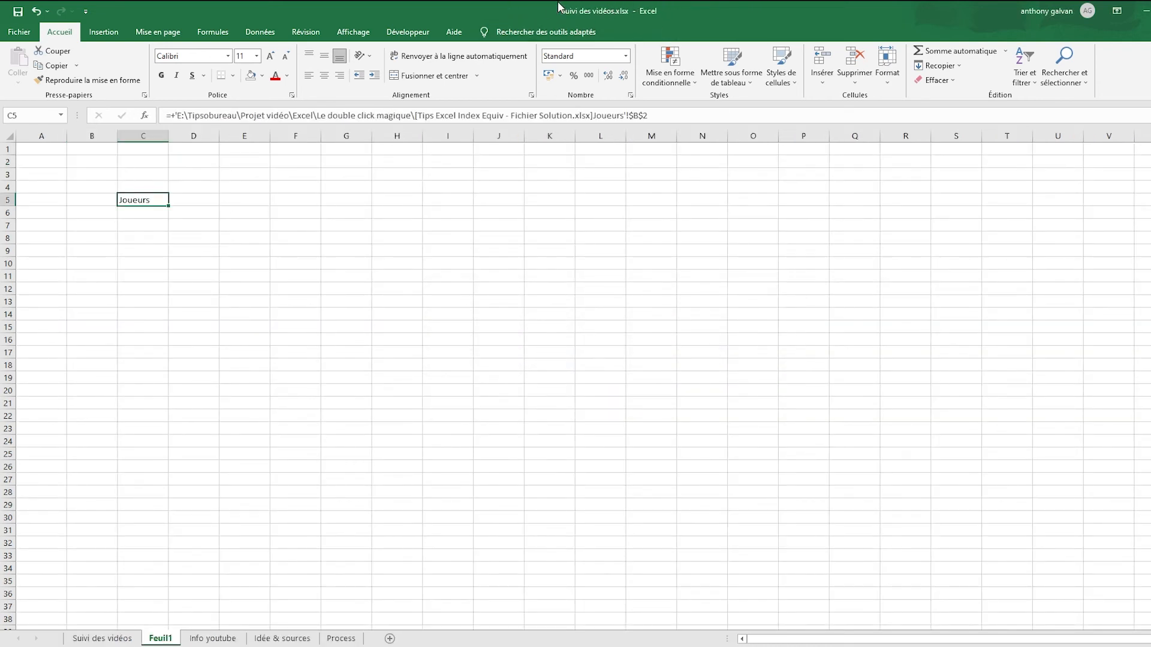
{"action": "double_click", "coordinate": [154, 202]}
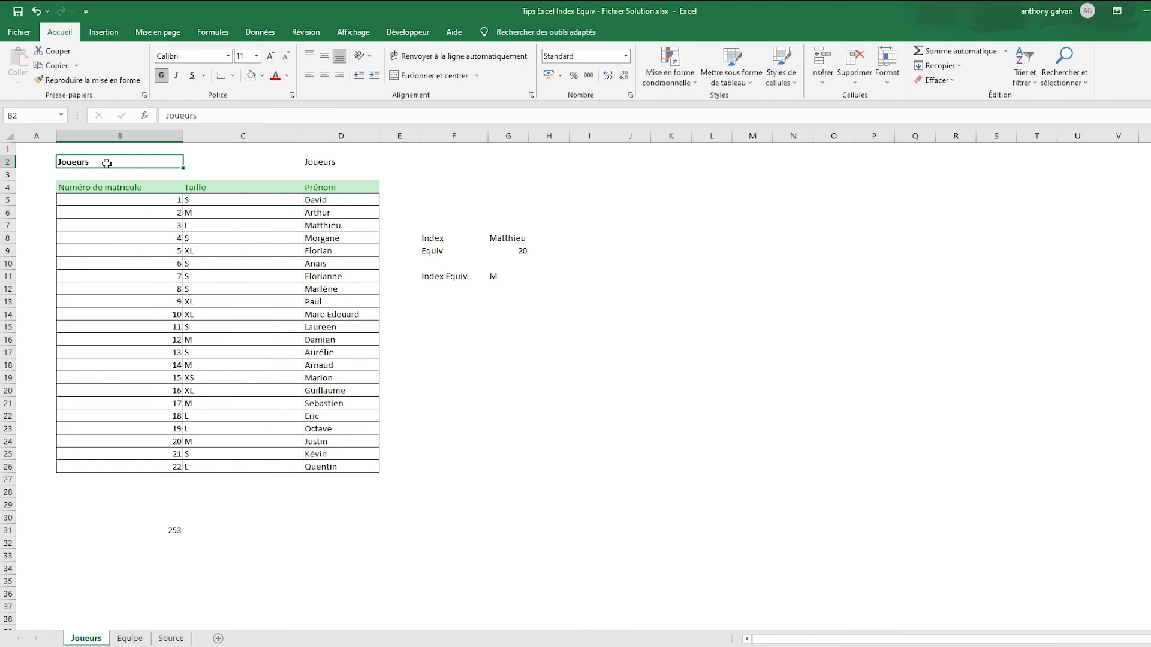
Open the content of cell B2 for editing, leave it without changes, and jump from D2 back to B2.
{"action": "left_click", "coordinate": [199, 116]}
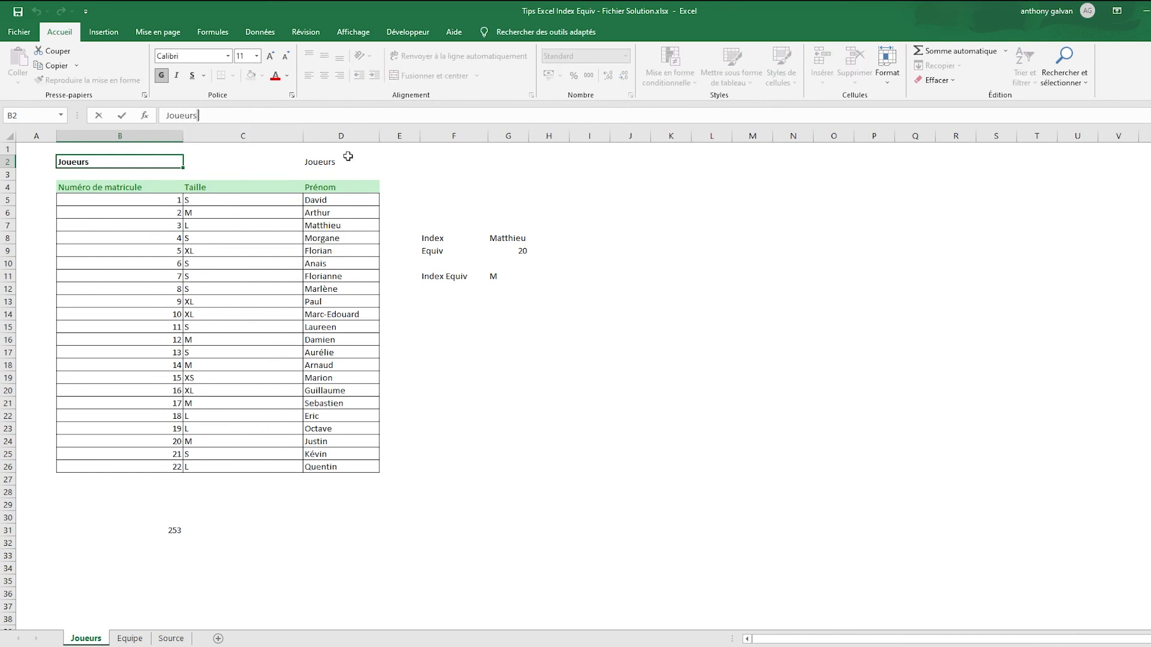
{"action": "left_click", "coordinate": [123, 163]}
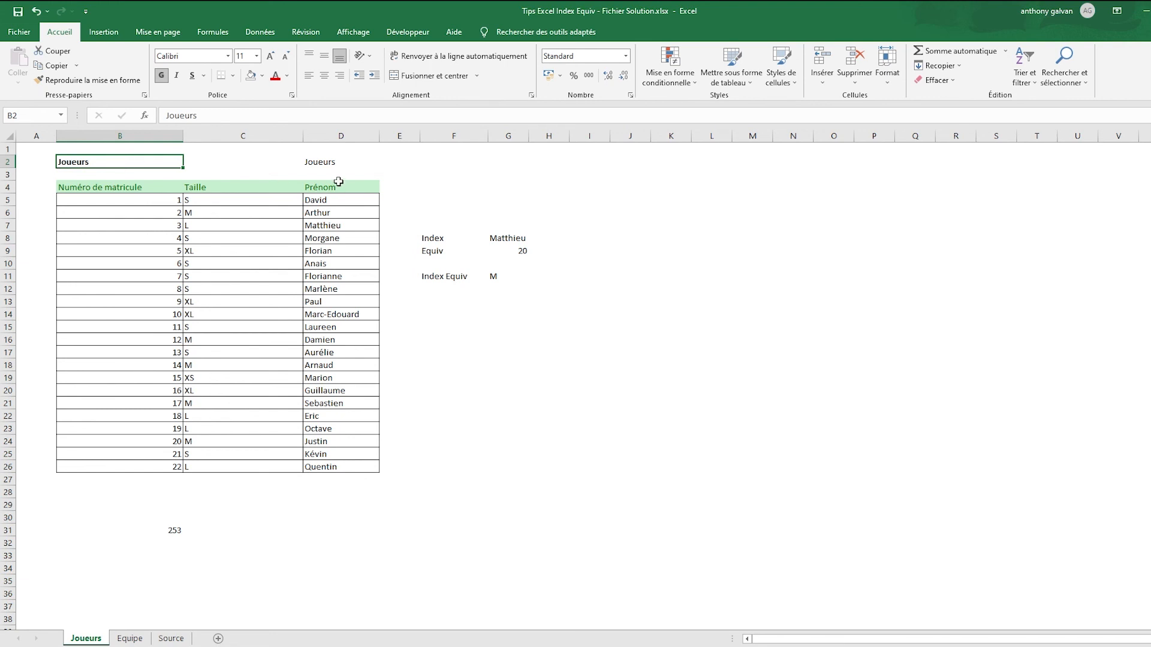
{"action": "left_click", "coordinate": [326, 163]}
{"action": "key", "text": "ctrl+Left"}
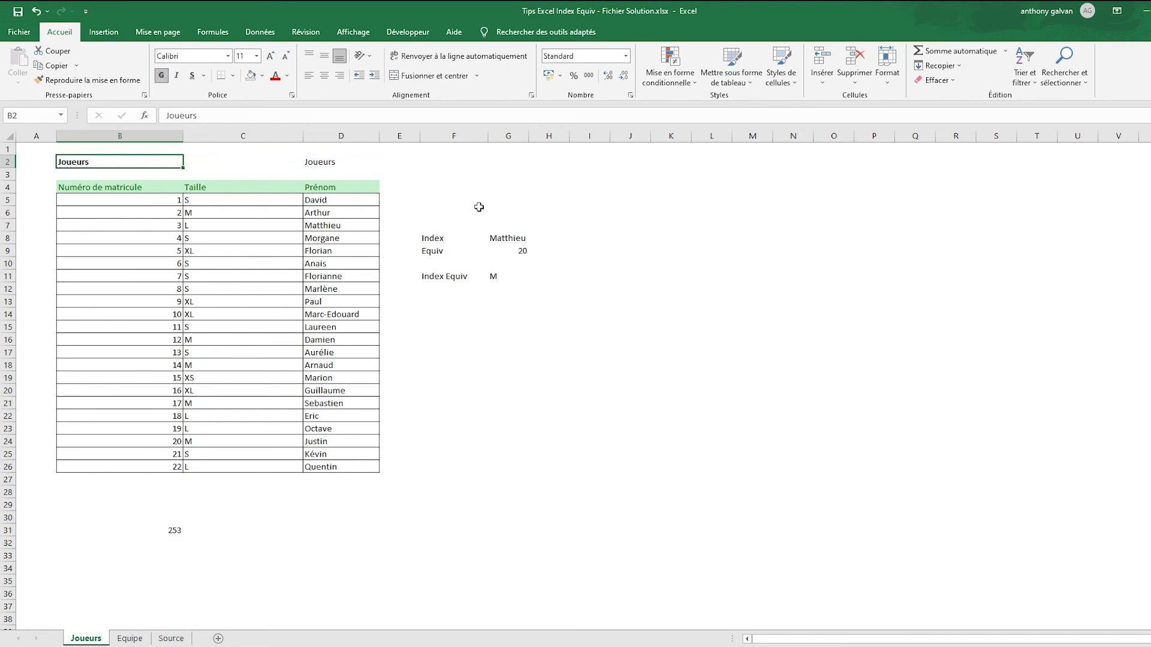